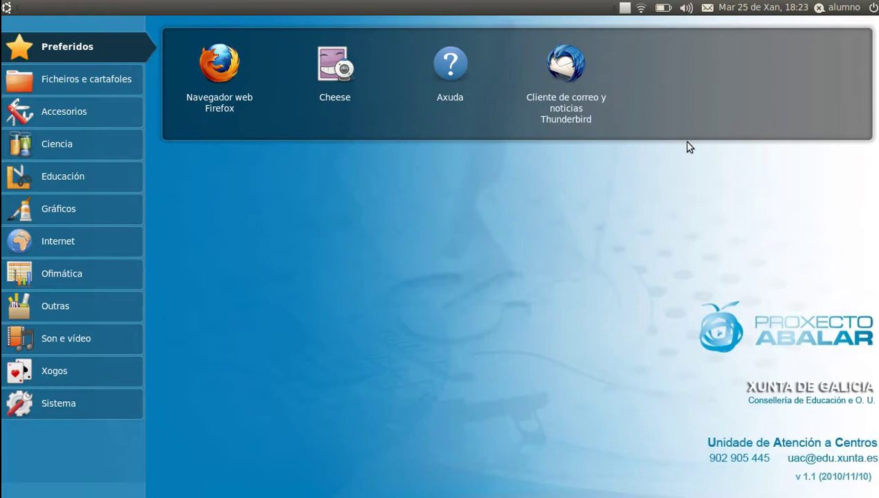
- Open a blank text document in OpenOffice.org Writer, leaving it running while returning to the desktop launcher
{"action": "left_click", "coordinate": [45, 279]}
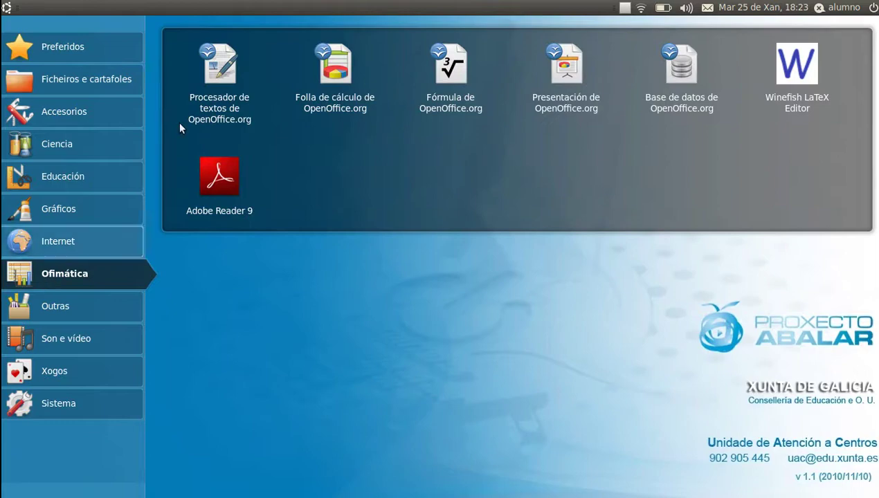
{"action": "left_click", "coordinate": [218, 81]}
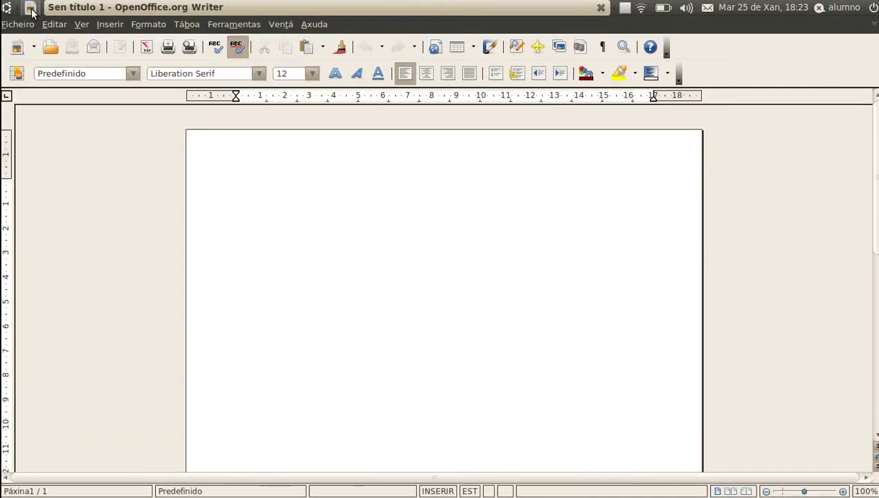
{"action": "left_click", "coordinate": [32, 8]}
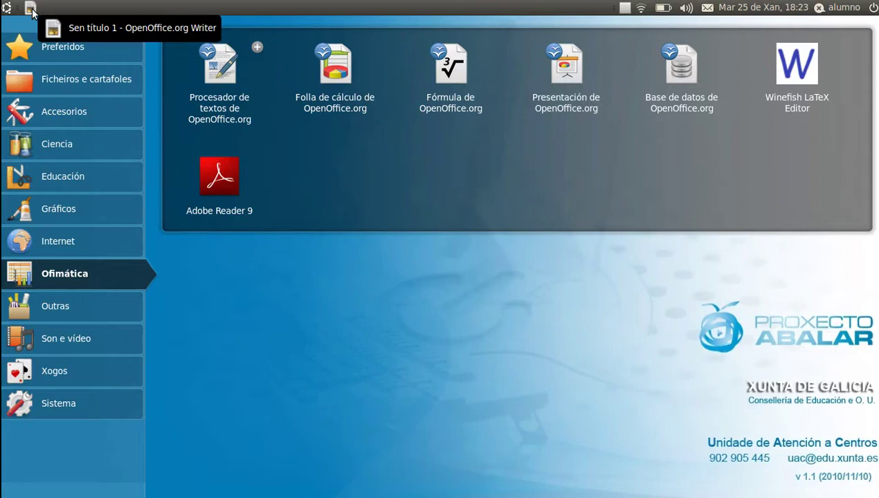
- In Firefox, search the web for WIRIS and open the first result, "WIRIS, tu calculadora en la red"
{"action": "left_click", "coordinate": [49, 43]}
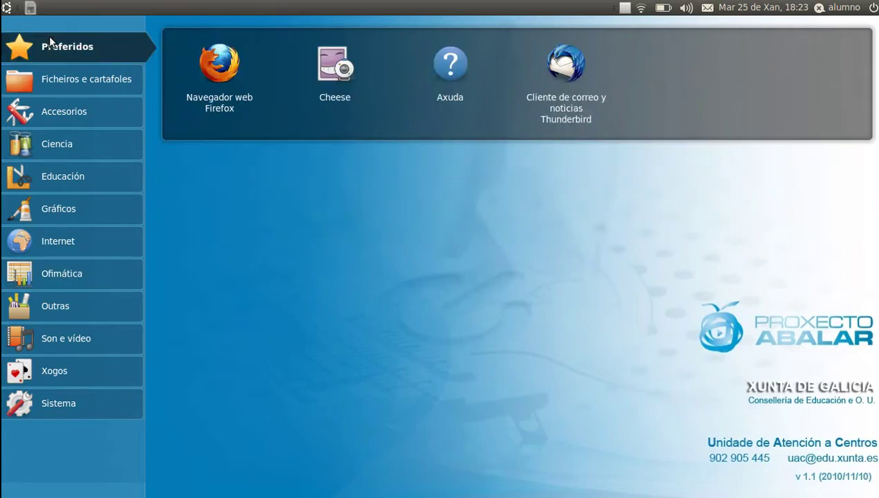
{"action": "left_click", "coordinate": [261, 80]}
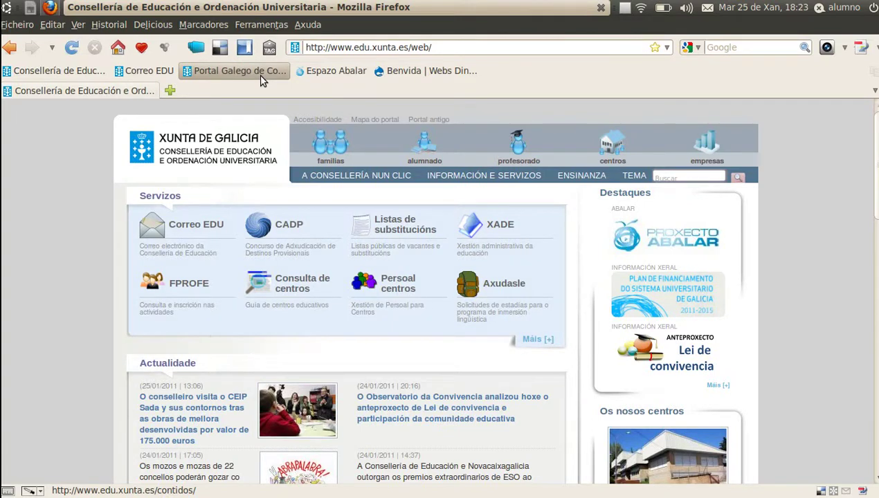
{"action": "left_click", "coordinate": [751, 48]}
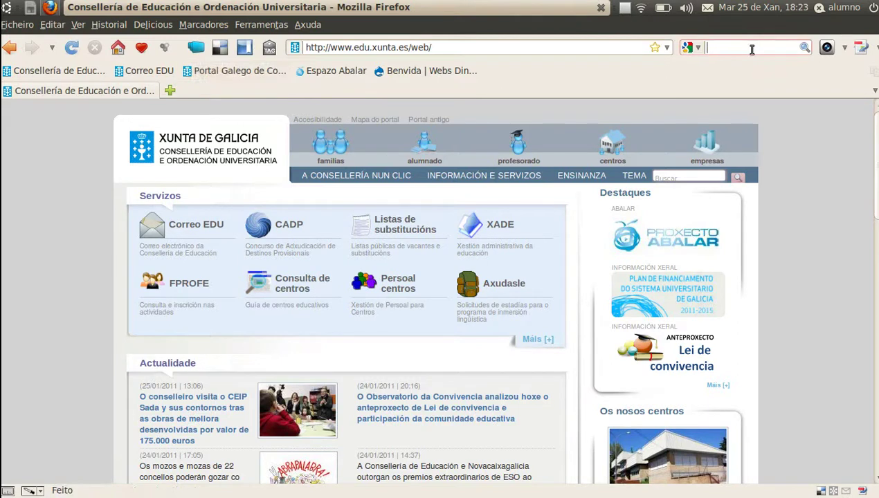
{"action": "type", "text": "WIRIS"}
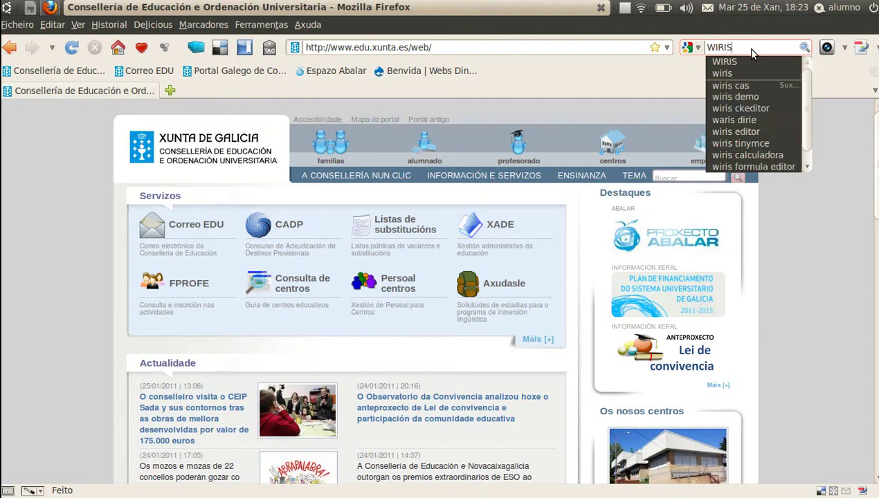
{"action": "key", "text": "Return"}
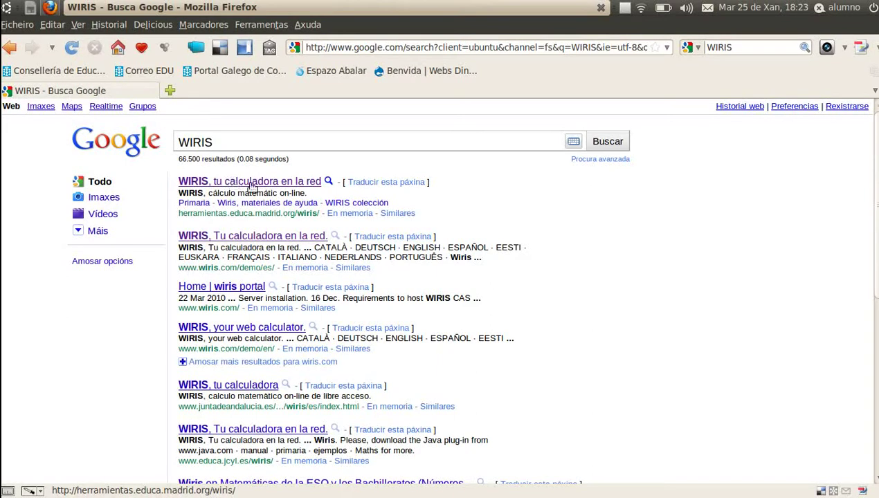
{"action": "left_click", "coordinate": [312, 185]}
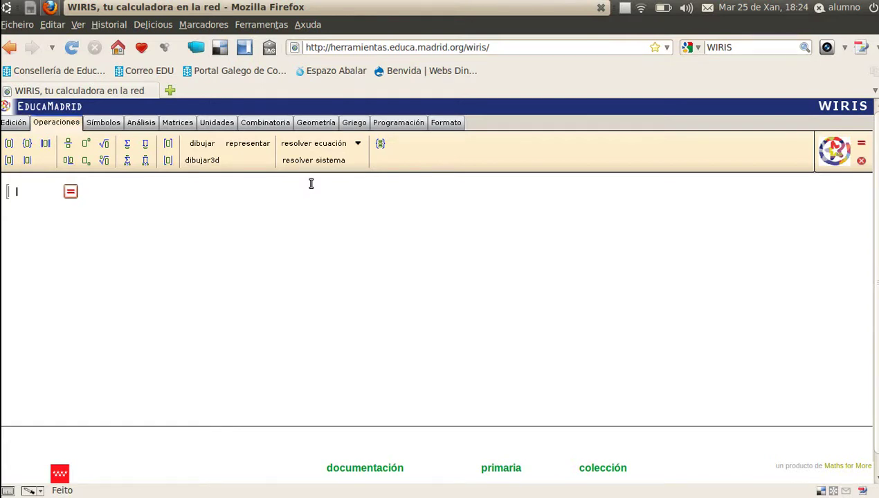
- Enter the fraction sum 1/2 + 1/3 in the WIRIS calculator and calculate it
{"action": "left_click", "coordinate": [68, 144]}
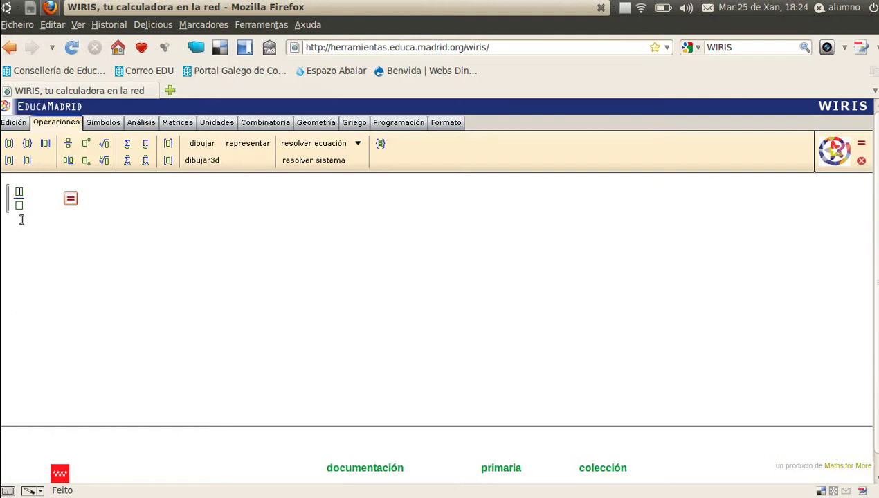
{"action": "type", "text": "1"}
{"action": "key", "text": "Tab"}
{"action": "type", "text": "2"}
{"action": "key", "text": "Right"}
{"action": "type", "text": "+"}
{"action": "left_click", "coordinate": [69, 147]}
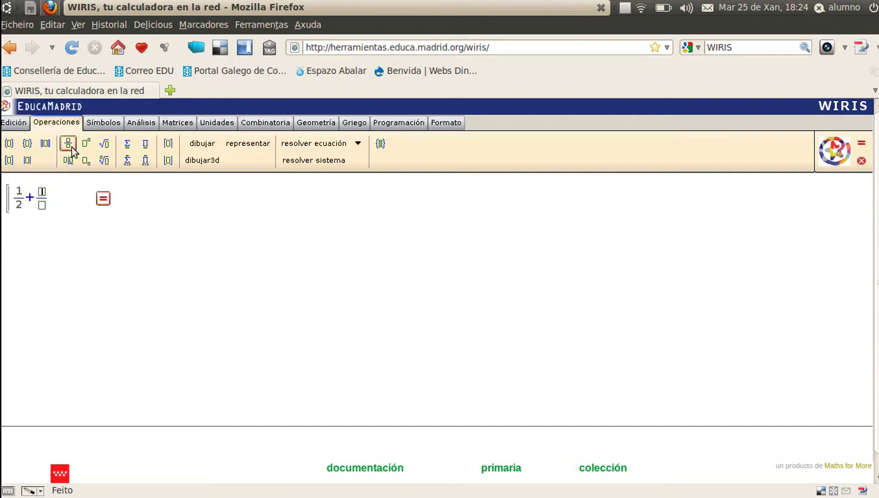
{"action": "type", "text": "1"}
{"action": "left_click", "coordinate": [41, 206]}
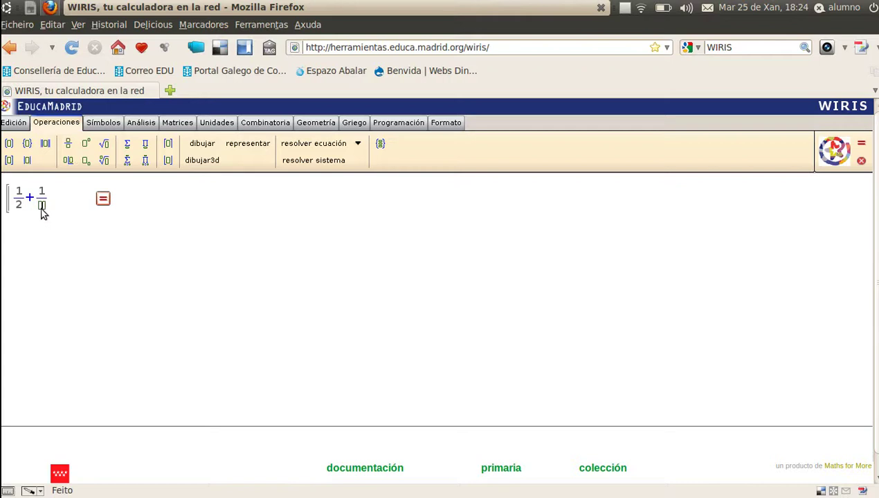
{"action": "type", "text": "3"}
{"action": "left_click", "coordinate": [102, 199]}
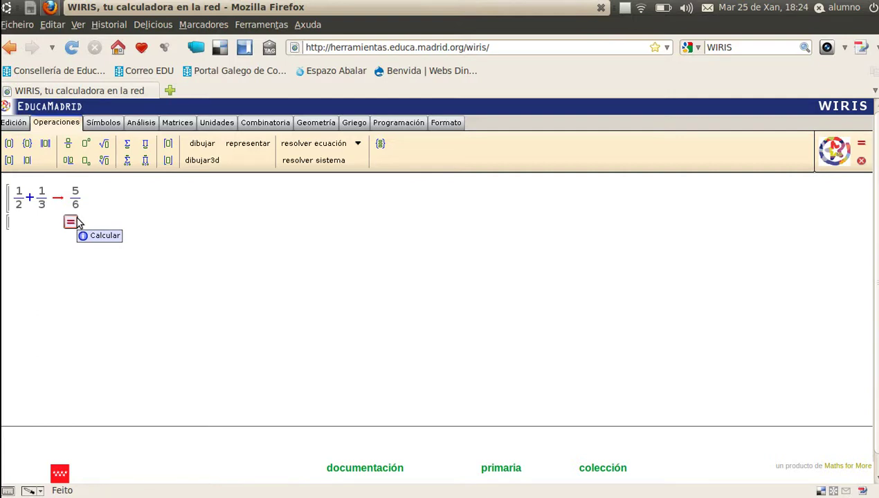
- Take a screenshot of the screen with the WIRIS calculation and copy it to the clipboard
{"action": "left_click", "coordinate": [19, 124]}
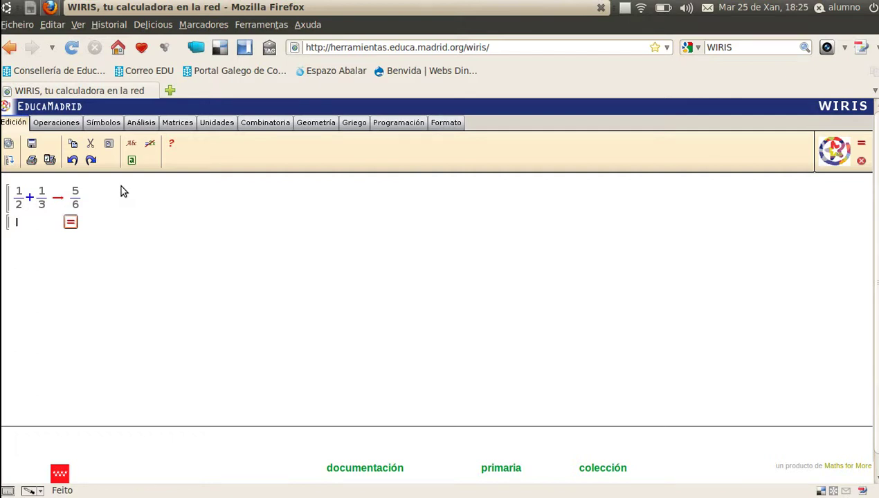
{"action": "key", "text": "Print"}
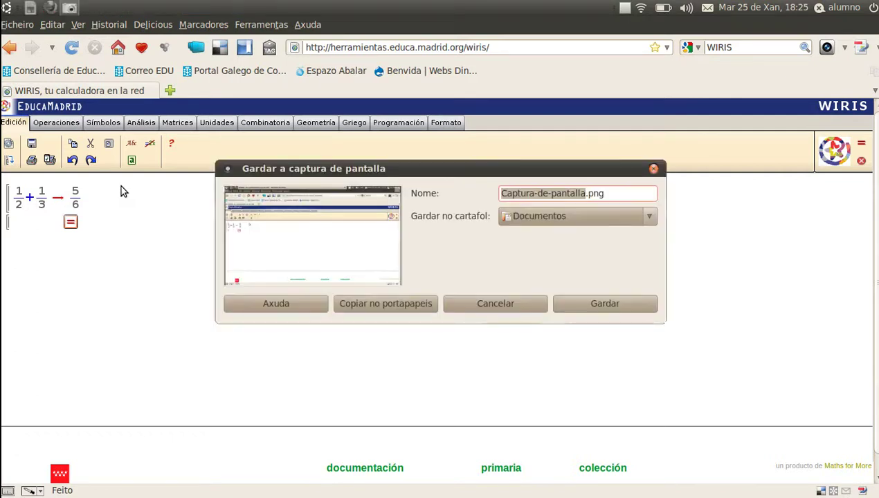
{"action": "left_click_drag", "start_coordinate": [395, 170], "coordinate": [397, 119]}
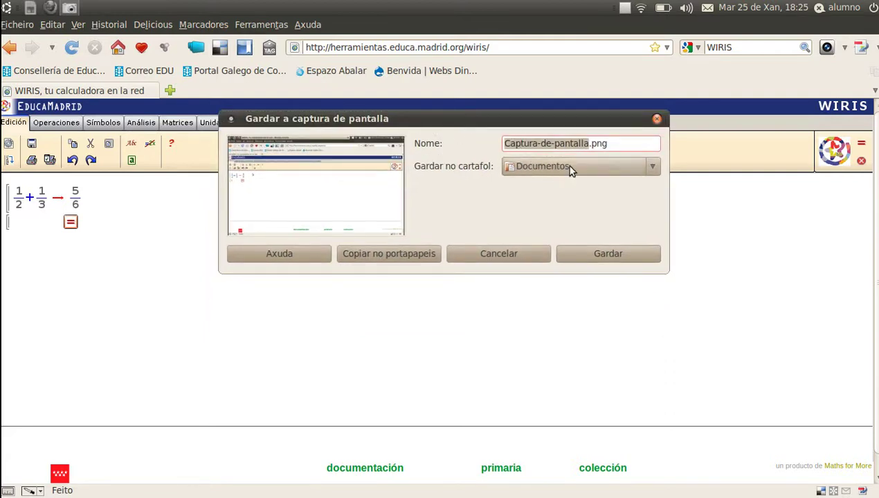
{"action": "left_click", "coordinate": [408, 258]}
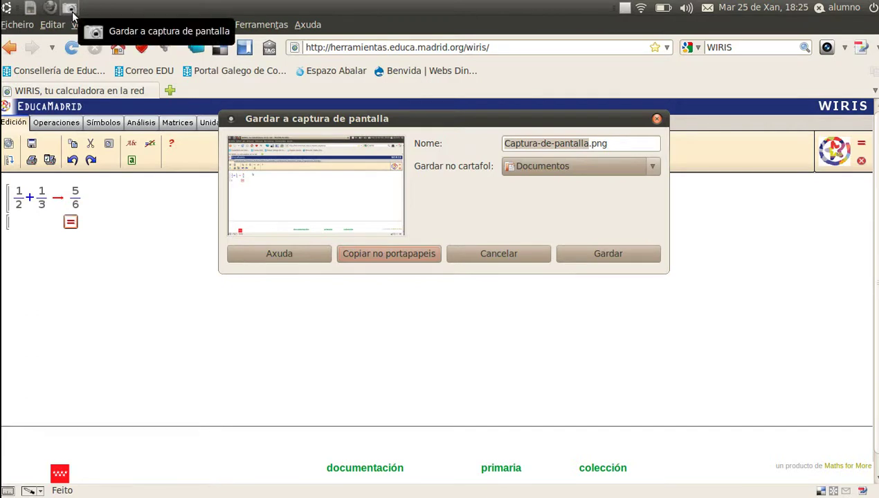
- Switch to the Writer document, paste the screenshot and add the text "ENUNCIADO" on a new line below it
{"action": "left_click", "coordinate": [34, 9]}
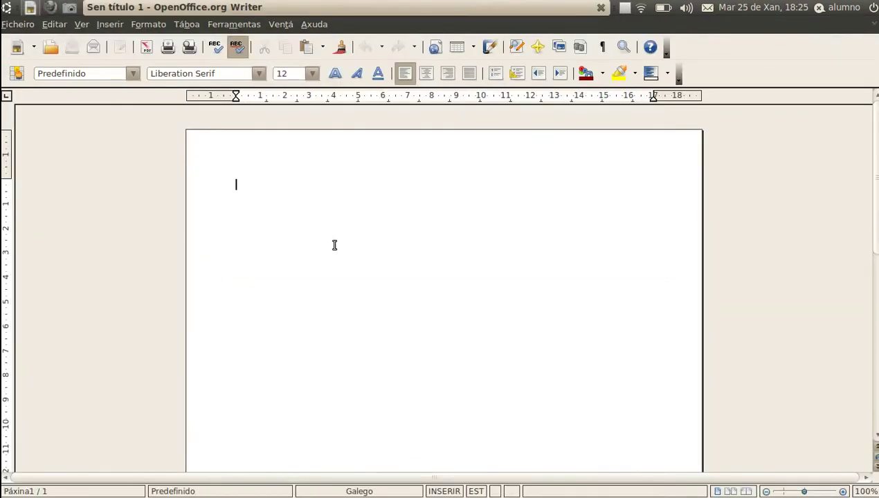
{"action": "left_click", "coordinate": [308, 47]}
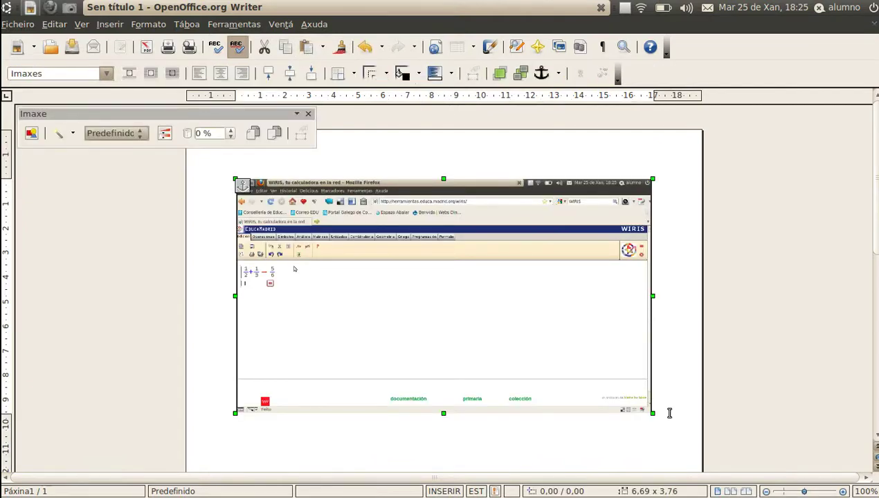
{"action": "left_click", "coordinate": [669, 413]}
{"action": "key", "text": "Return"}
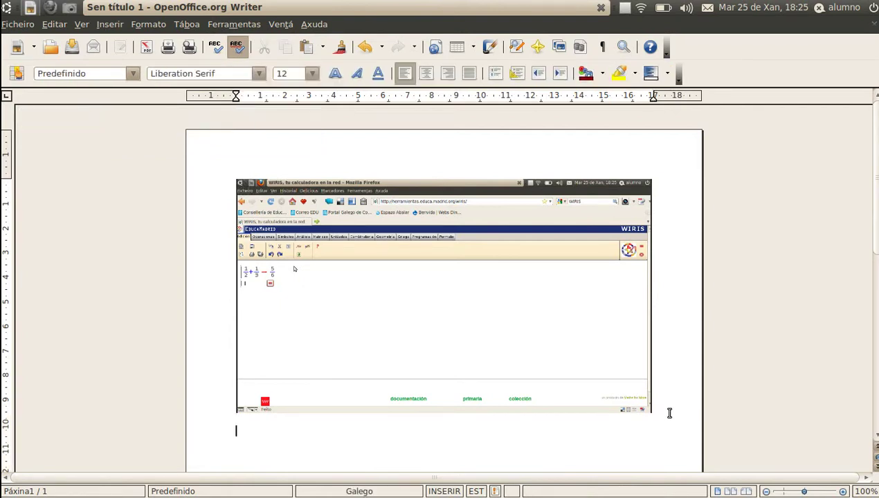
{"action": "type", "text": "ENUNCIADO"}
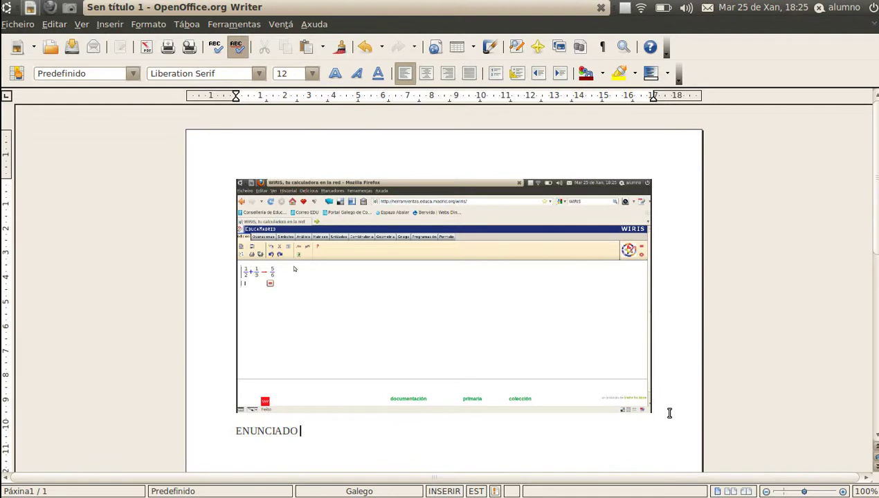
- Save the document as EXERCICIO in OpenDocument text format (.odt) in the alumno home folder
{"action": "left_click", "coordinate": [12, 28]}
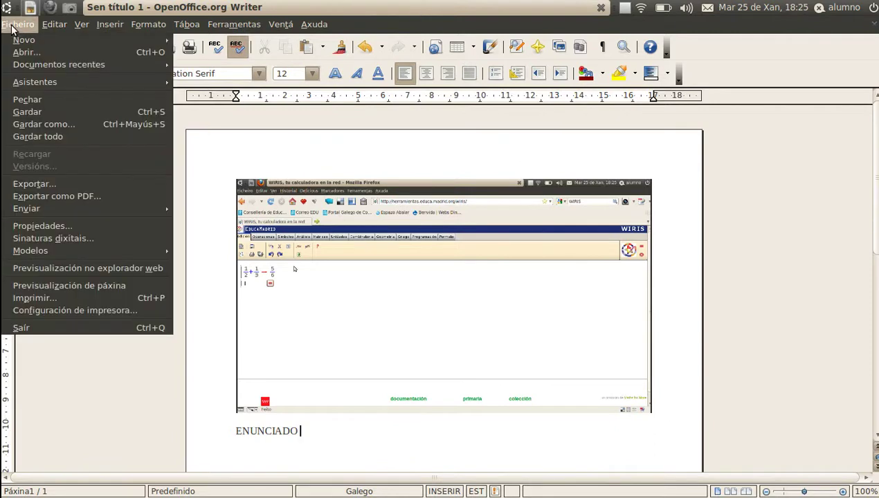
{"action": "left_click", "coordinate": [22, 114]}
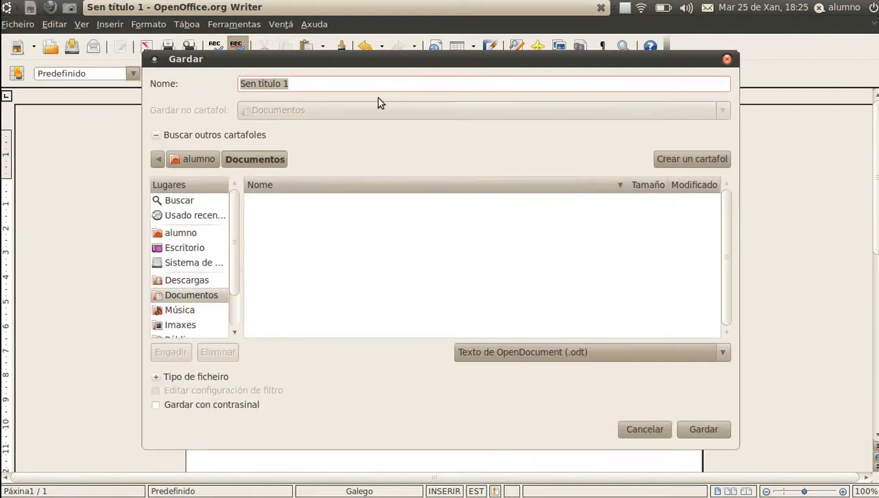
{"action": "type", "text": "EXERCICIO"}
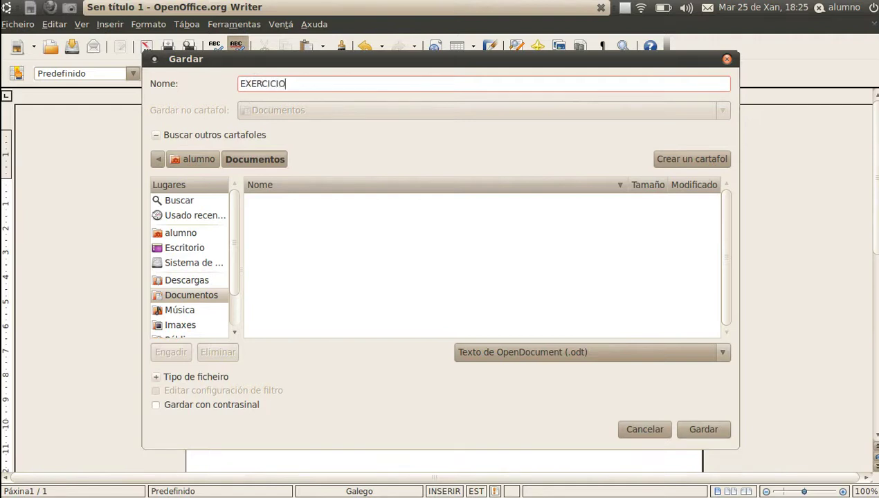
{"action": "left_click", "coordinate": [683, 430]}
{"action": "left_click", "coordinate": [204, 234]}
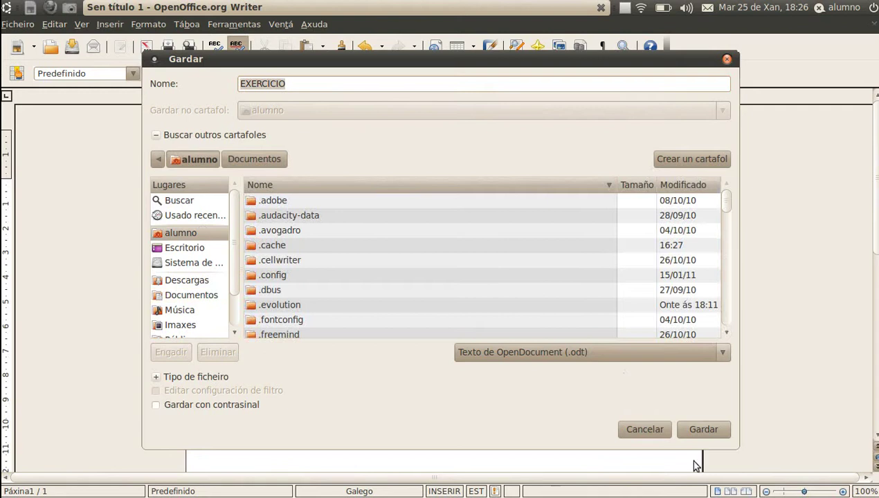
{"action": "left_click", "coordinate": [699, 436]}
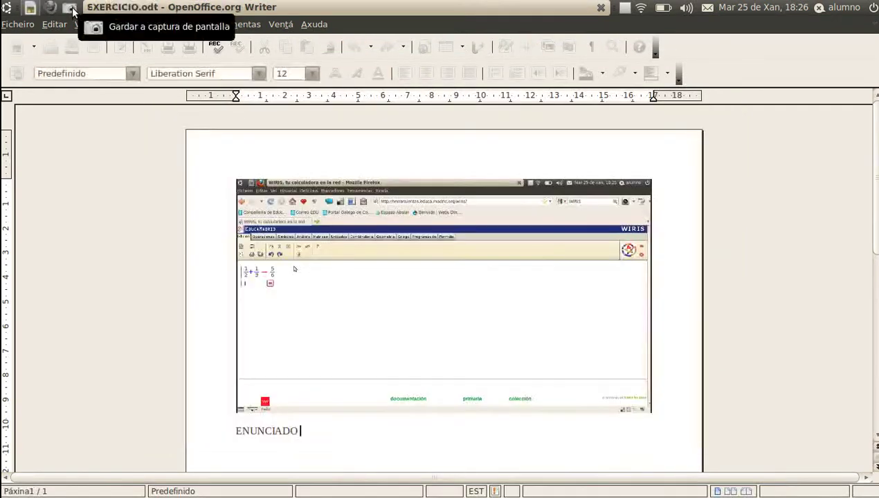
- Save the pending screenshot as Captura-de-pantalla.png in the alumno folder
{"action": "left_click", "coordinate": [71, 9]}
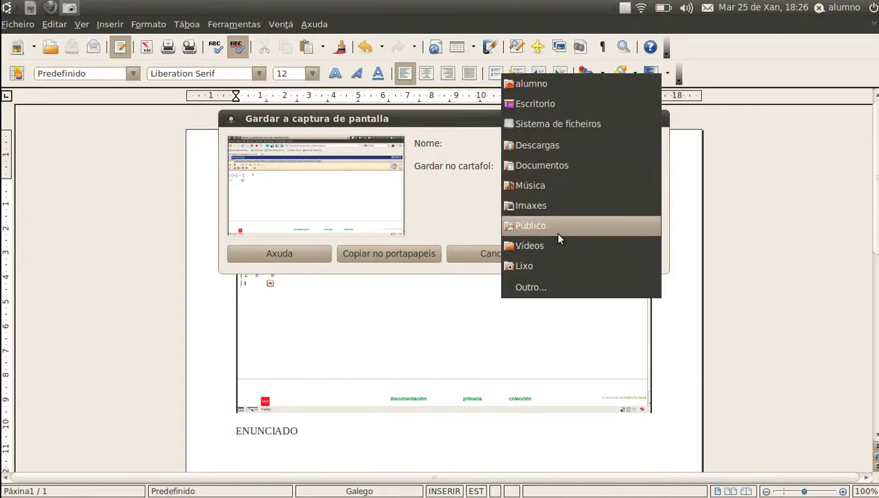
{"action": "left_click", "coordinate": [529, 87]}
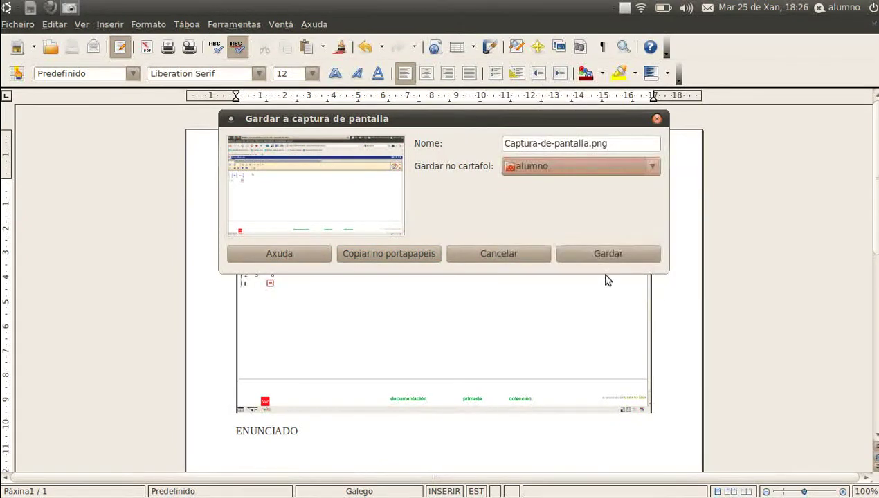
{"action": "left_click", "coordinate": [596, 259]}
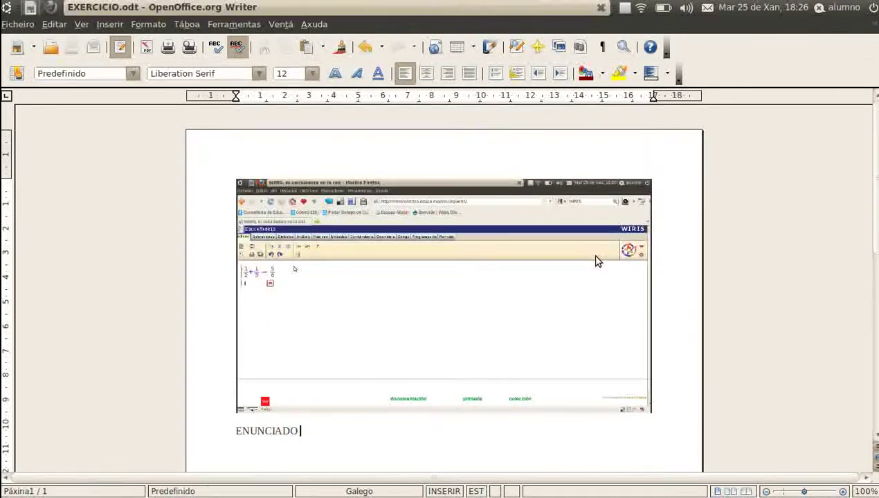
- Open the alumno home folder in the file manager to check the saved document and screenshot
{"action": "left_click", "coordinate": [7, 8]}
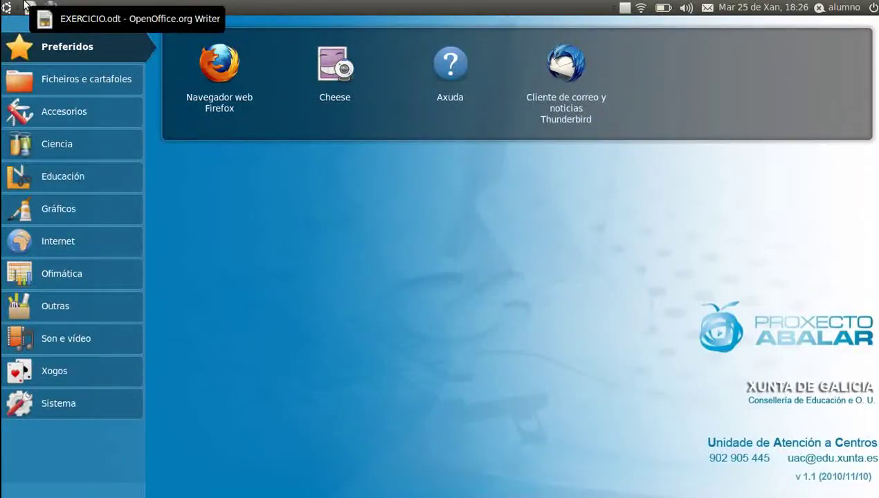
{"action": "left_click", "coordinate": [53, 81]}
{"action": "left_click", "coordinate": [249, 92]}
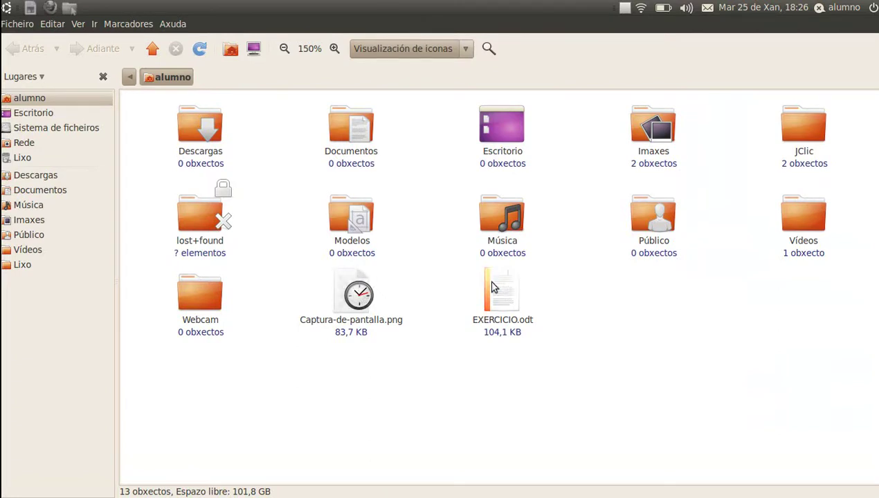
- Switch to Firefox, add a link to the WIRIS calculator page to the launcher's favourites and return to the desktop
{"action": "left_click", "coordinate": [8, 10]}
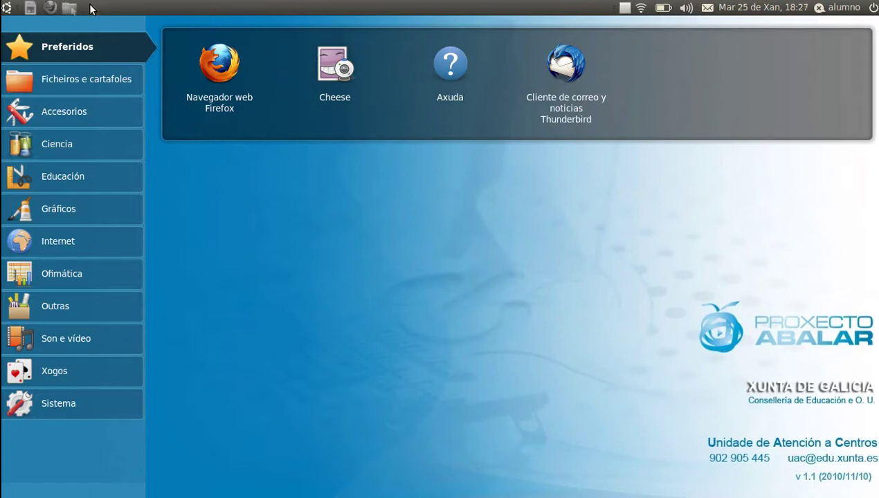
{"action": "left_click", "coordinate": [49, 9]}
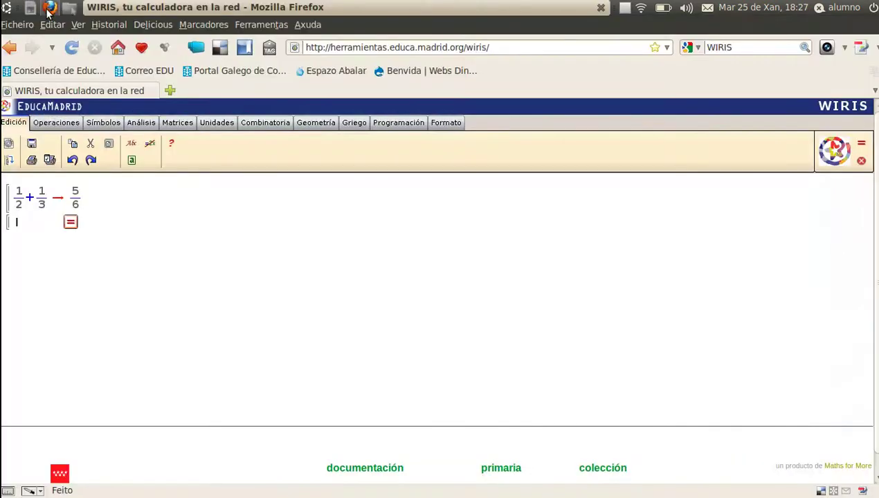
{"action": "left_click", "coordinate": [188, 25]}
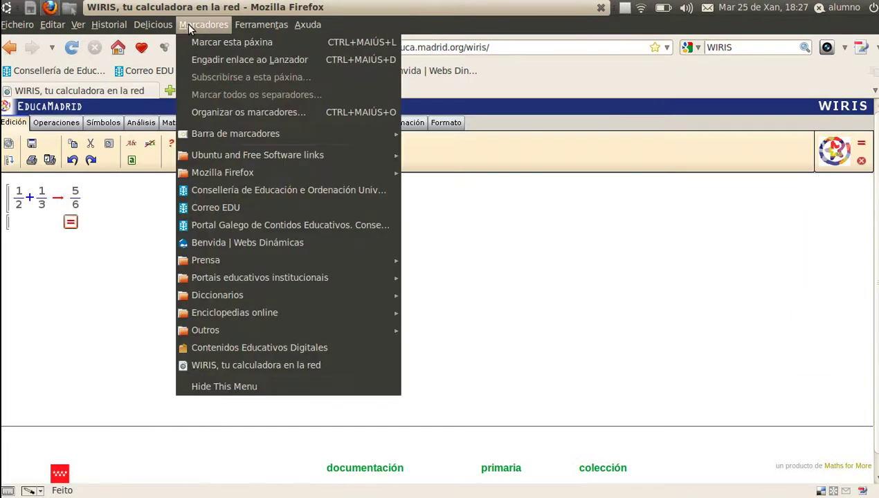
{"action": "left_click", "coordinate": [201, 60]}
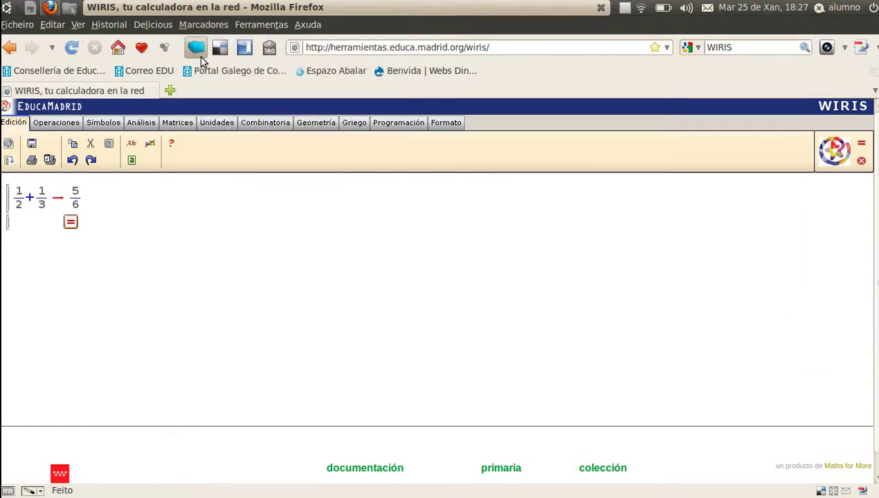
{"action": "left_click", "coordinate": [5, 8]}
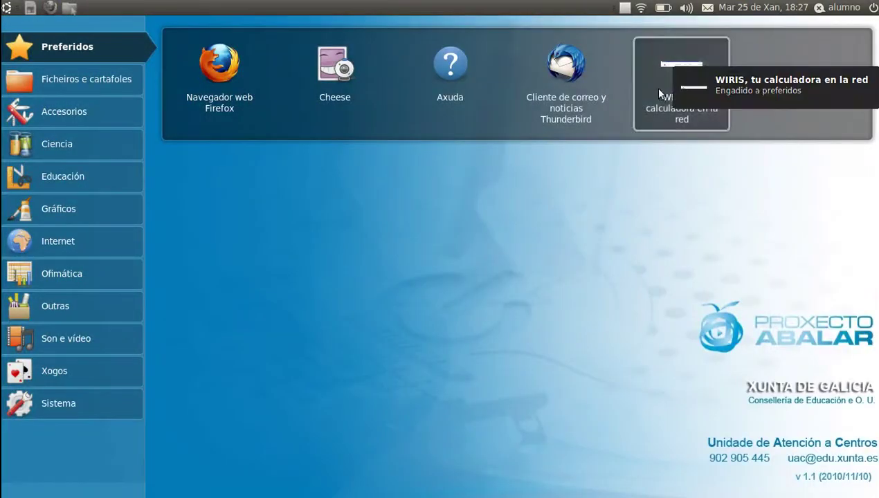